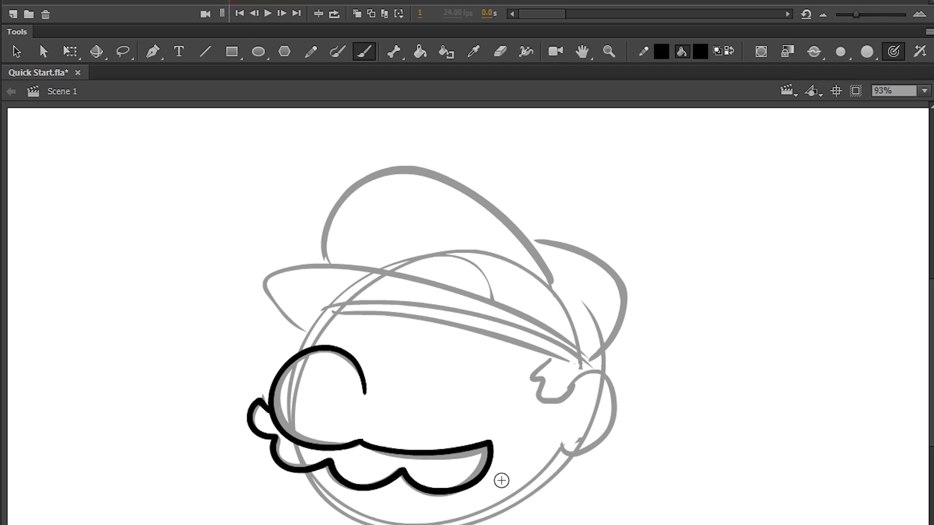
Sketch and highlight a character with the Brush, then pose the dragon puppet's arm hanging down
{"action": "left_click_drag", "start_coordinate": [386, 303], "coordinate": [584, 365]}
{"action": "left_click_drag", "start_coordinate": [262, 282], "coordinate": [567, 447]}
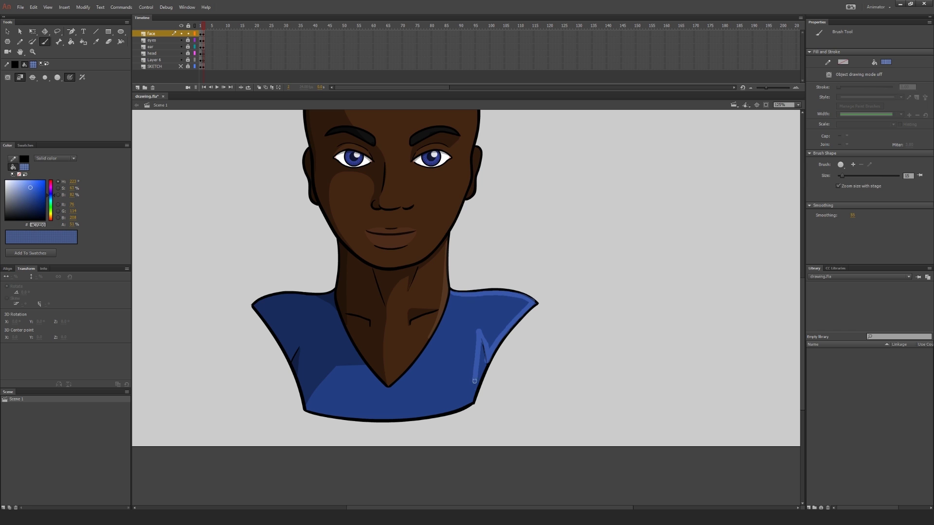
{"action": "left_click_drag", "start_coordinate": [440, 336], "coordinate": [510, 316]}
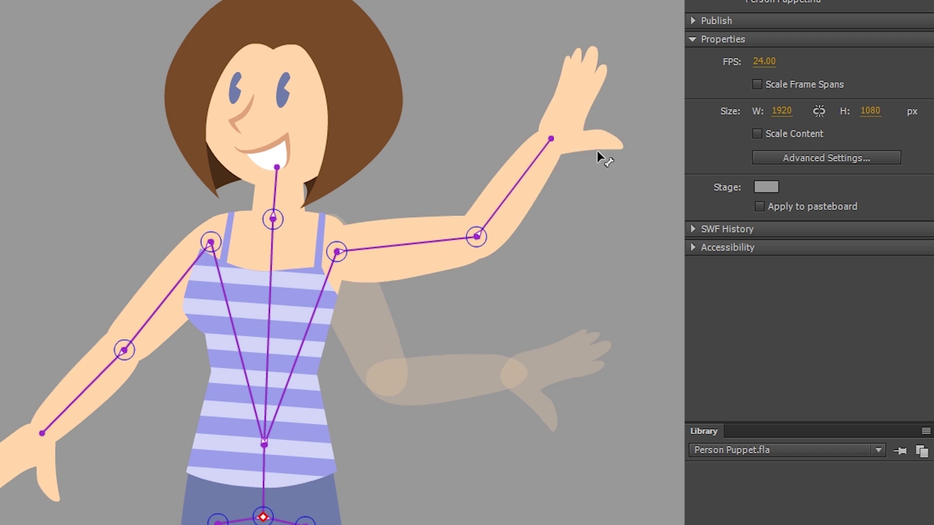
{"action": "left_click_drag", "start_coordinate": [598, 156], "coordinate": [500, 291]}
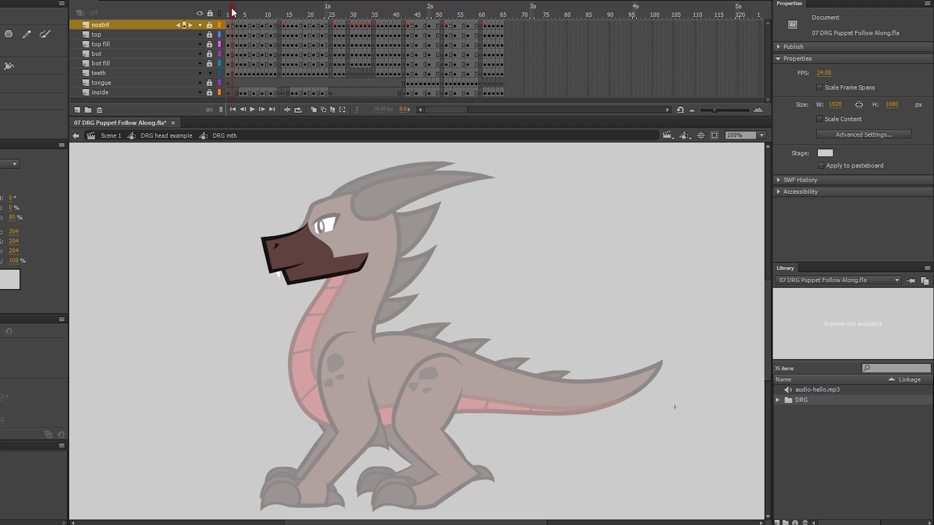
Scrub through the dragon's lip-sync mouth keyframes and rotate its head symbol to a new angle
{"action": "left_click_drag", "start_coordinate": [233, 12], "coordinate": [485, 25]}
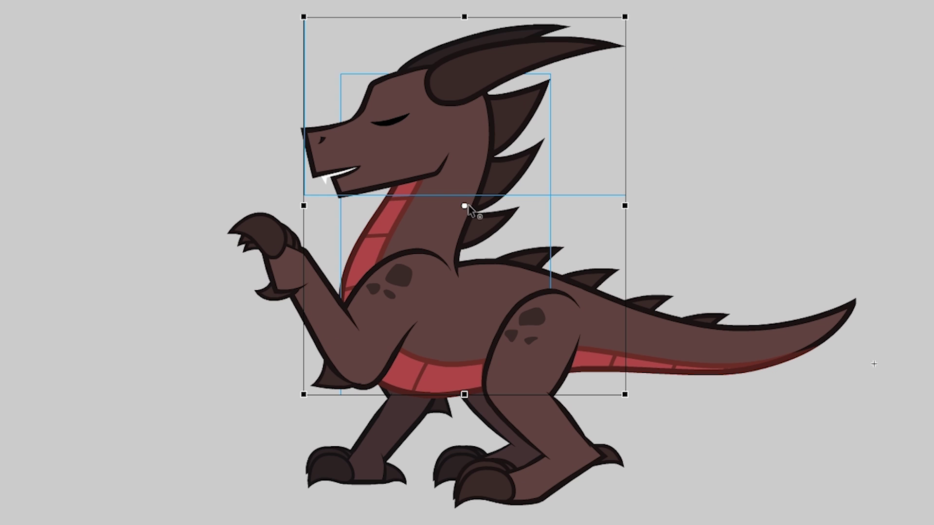
{"action": "left_click_drag", "start_coordinate": [623, 16], "coordinate": [625, 30]}
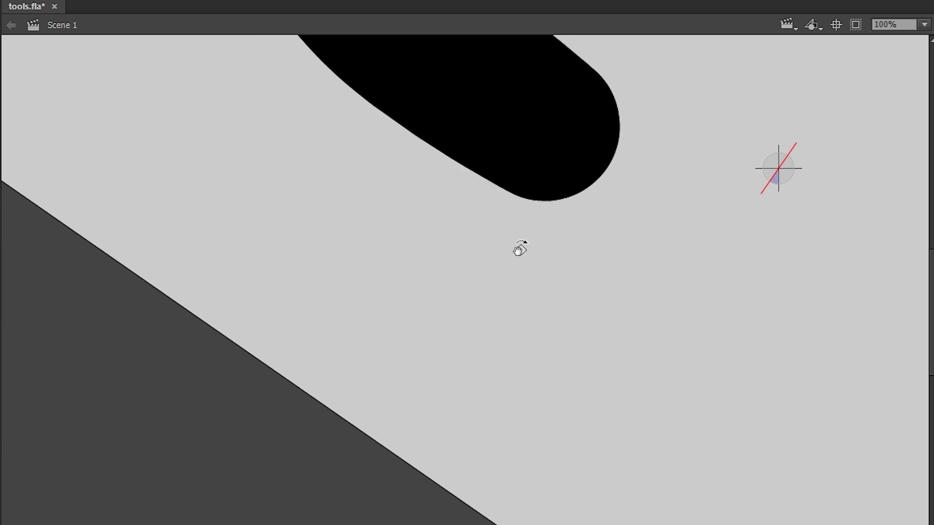
Rotate the stage view, clip content outside the stage, extend the span to frame 80, and play
{"action": "left_click_drag", "start_coordinate": [521, 248], "coordinate": [558, 157]}
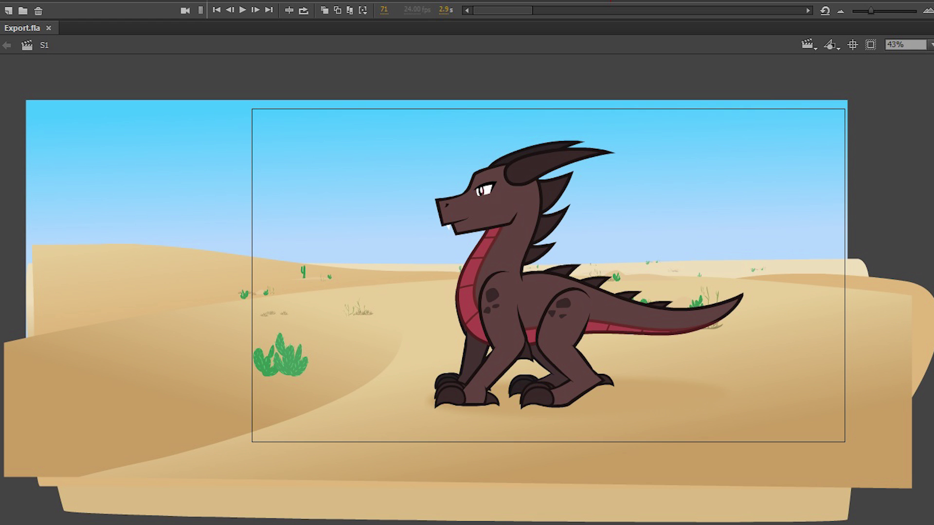
{"action": "key", "text": "ctrl+shift+w"}
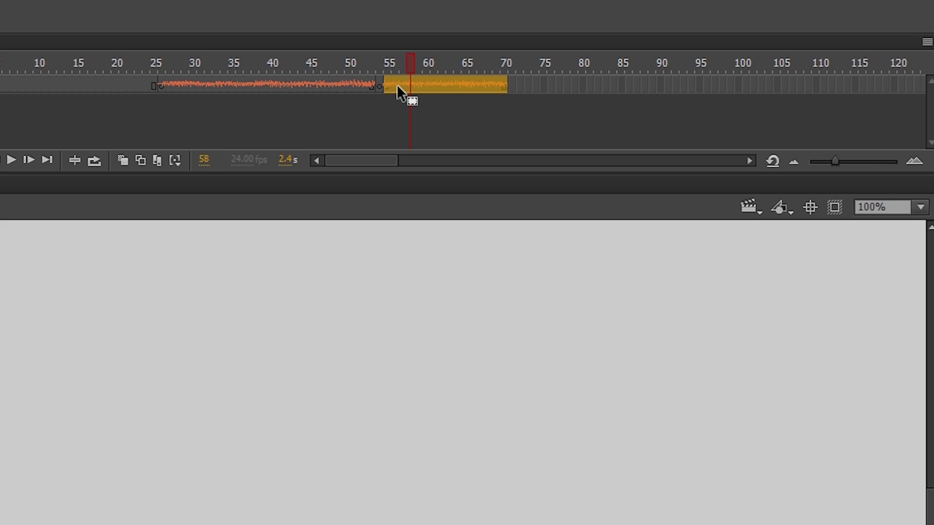
{"action": "left_click_drag", "start_coordinate": [396, 92], "coordinate": [579, 92]}
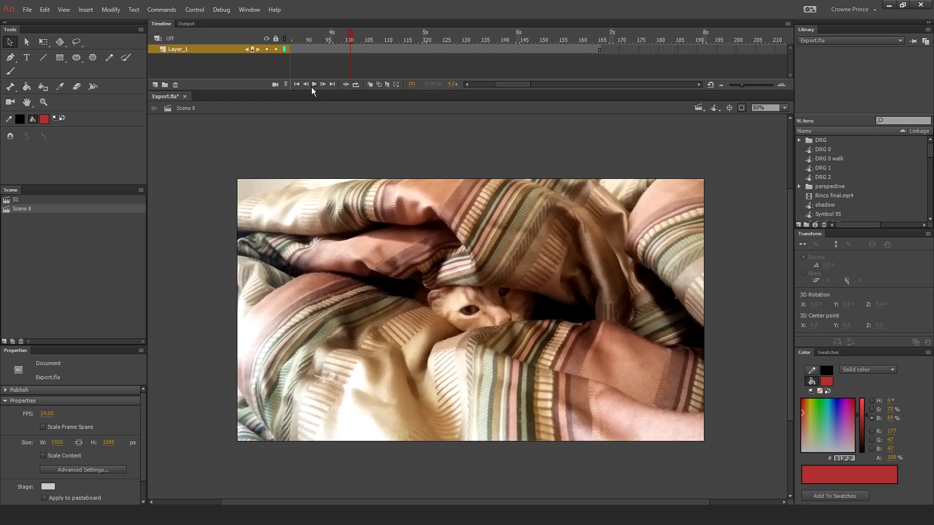
{"action": "left_click", "coordinate": [314, 84]}
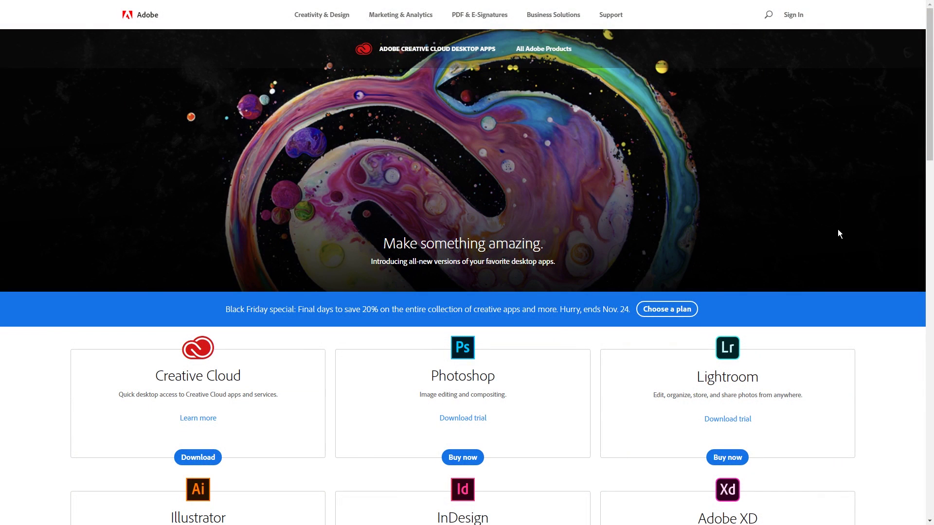
Start Animate's free trial download, then go back and open Animate's Buy now plans
{"action": "left_click_drag", "start_coordinate": [928, 133], "coordinate": [925, 300]}
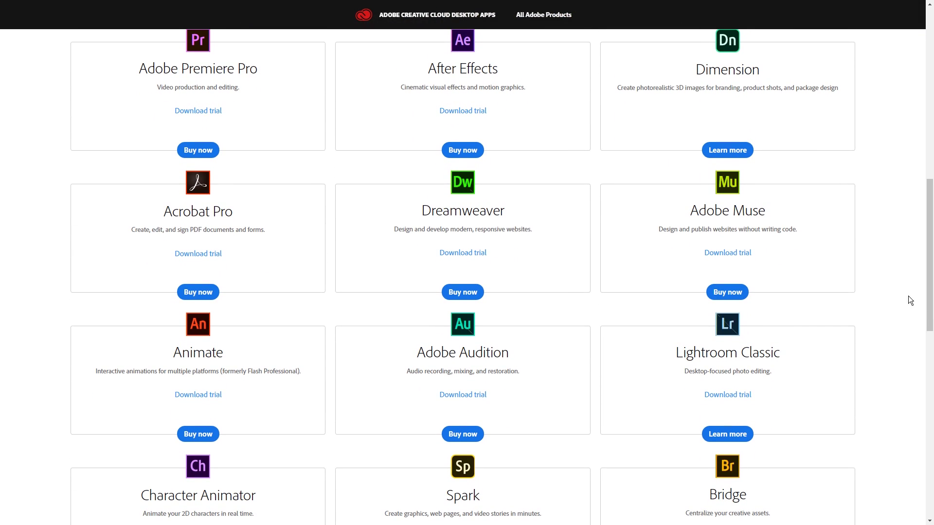
{"action": "left_click", "coordinate": [218, 399]}
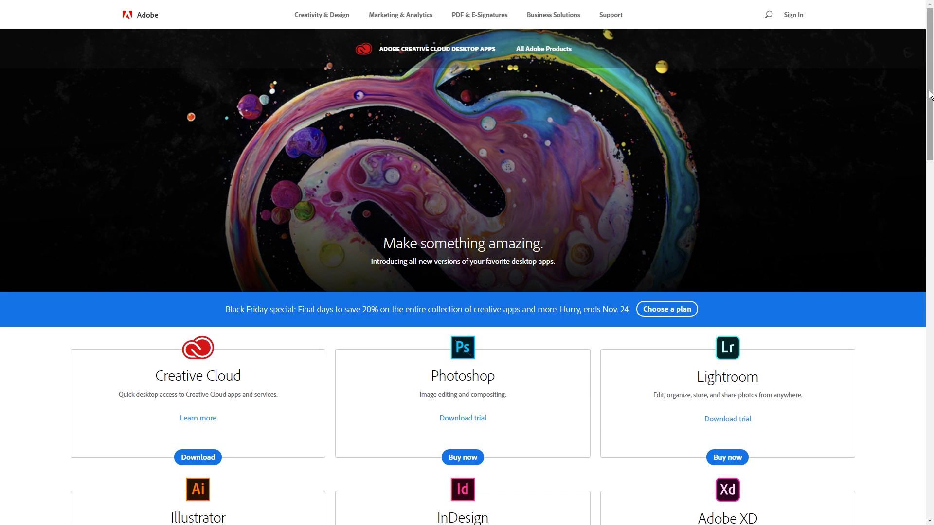
{"action": "left_click_drag", "start_coordinate": [927, 95], "coordinate": [917, 267]}
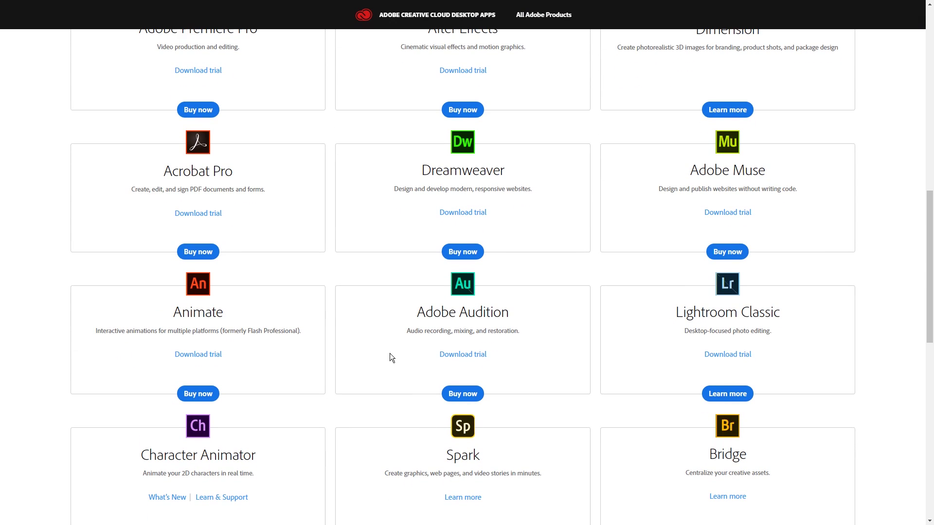
{"action": "left_click", "coordinate": [215, 393]}
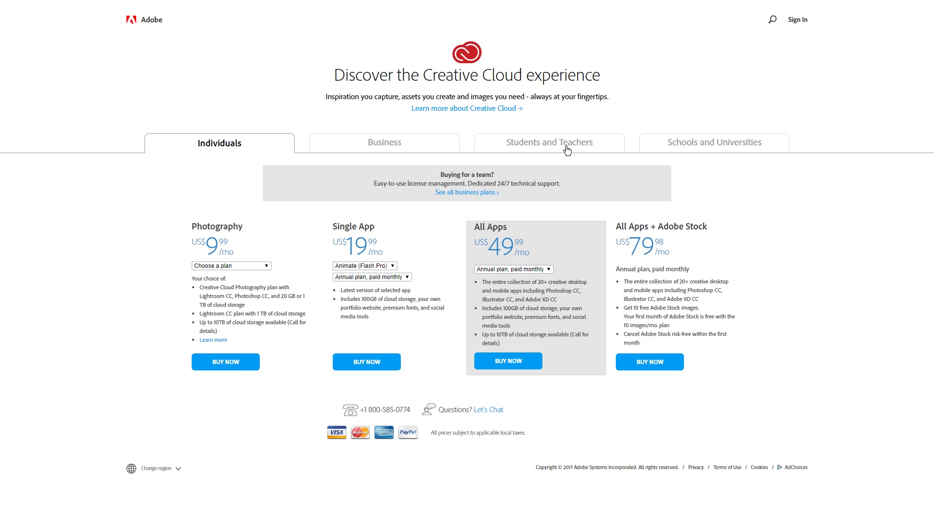
After viewing student pricing, buy the Animate single-app plan with Monthly billing at US$29.99/mo
{"action": "left_click", "coordinate": [566, 149]}
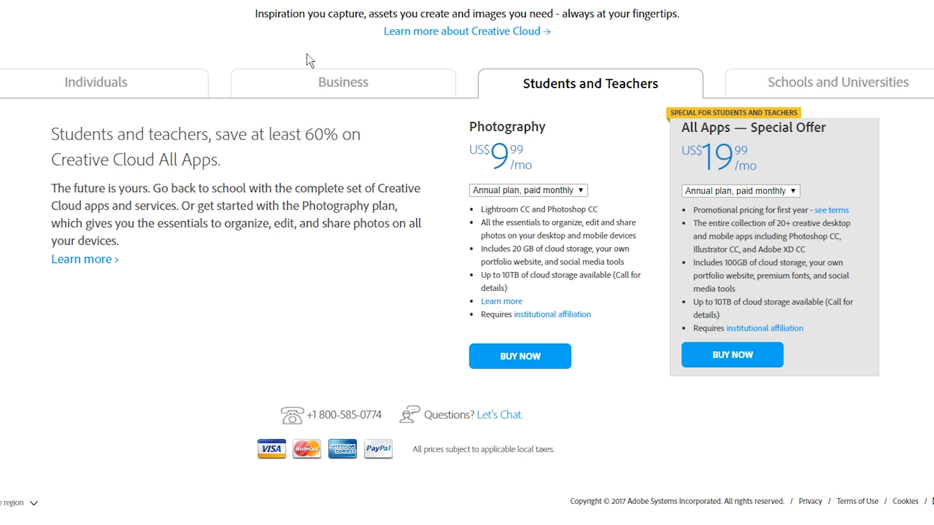
{"action": "left_click", "coordinate": [142, 90]}
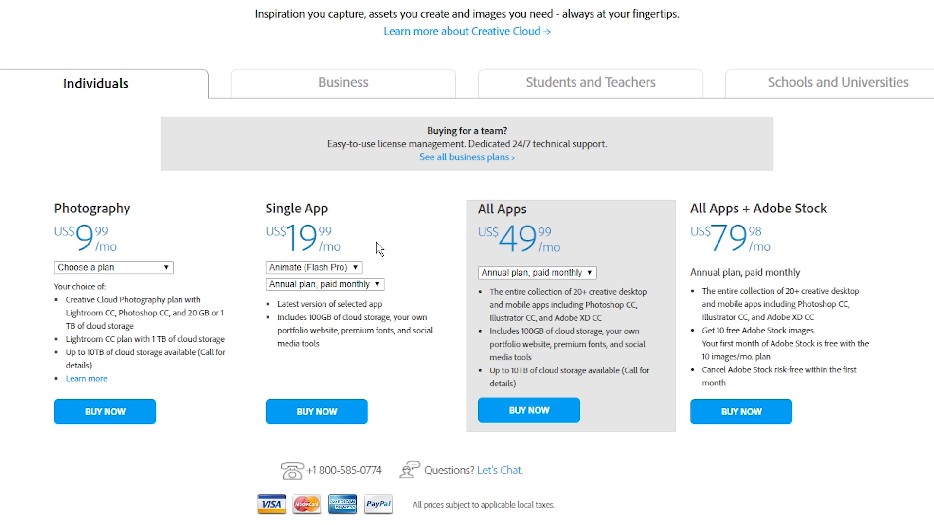
{"action": "left_click", "coordinate": [355, 269]}
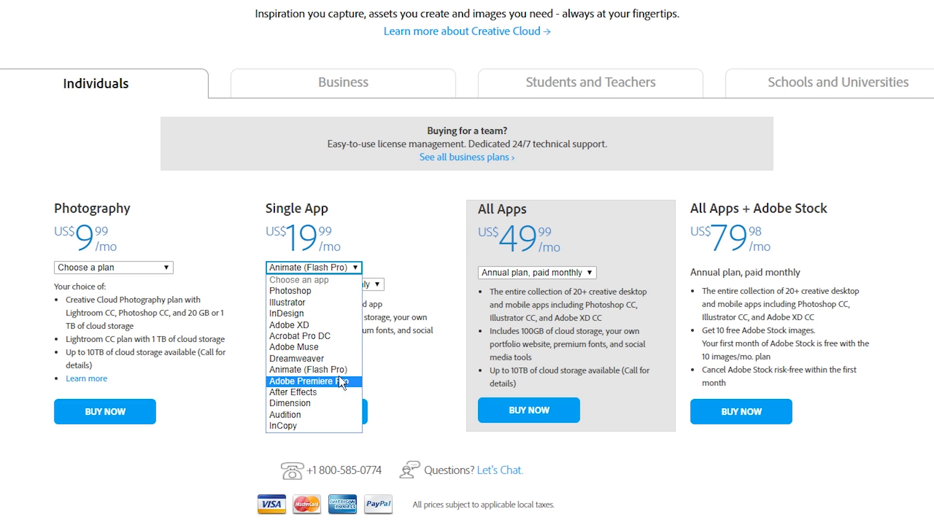
{"action": "left_click", "coordinate": [337, 372]}
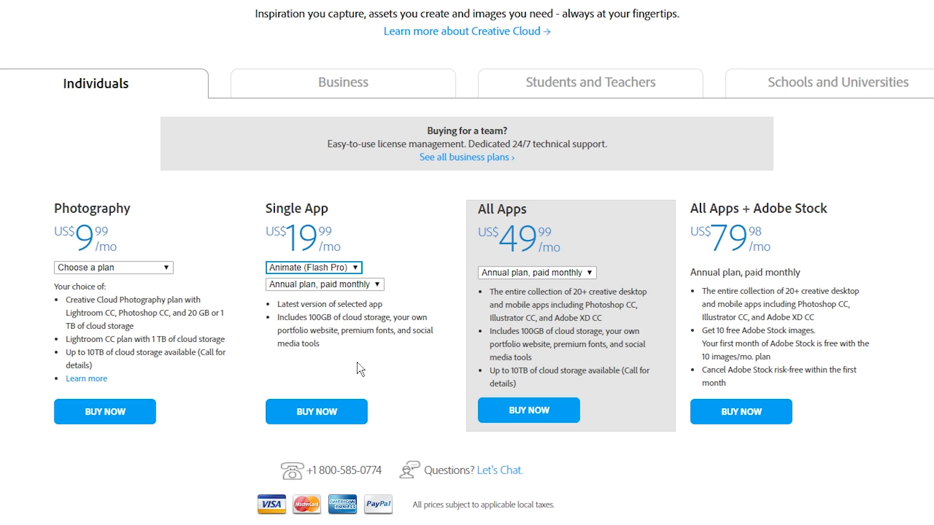
{"action": "left_click", "coordinate": [377, 286]}
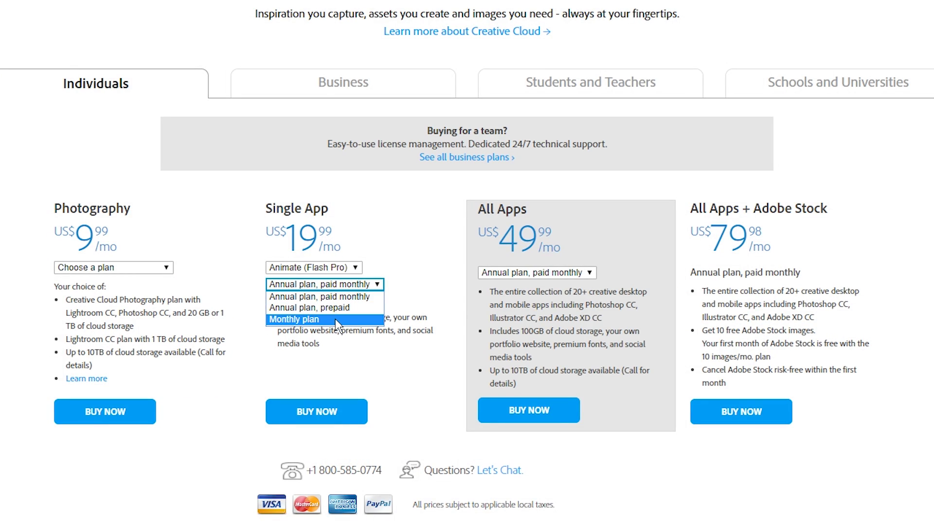
{"action": "left_click", "coordinate": [334, 319]}
{"action": "left_click", "coordinate": [356, 412]}
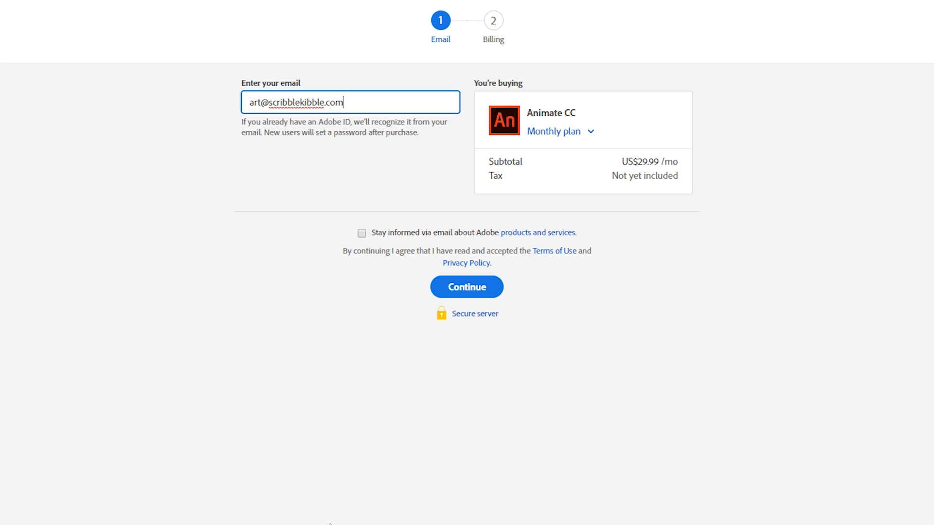
Continue from checkout to billing, then download the Creative Cloud desktop app
{"action": "left_click", "coordinate": [460, 293]}
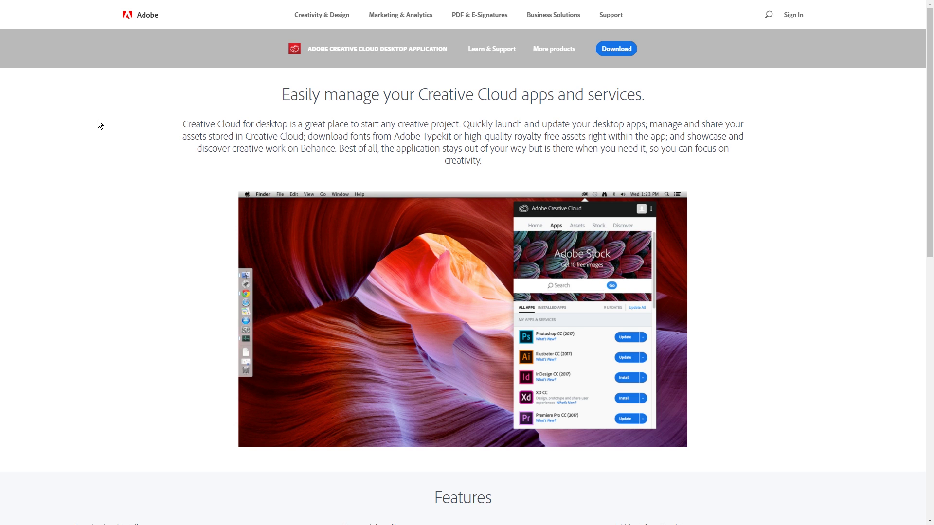
{"action": "left_click", "coordinate": [626, 50]}
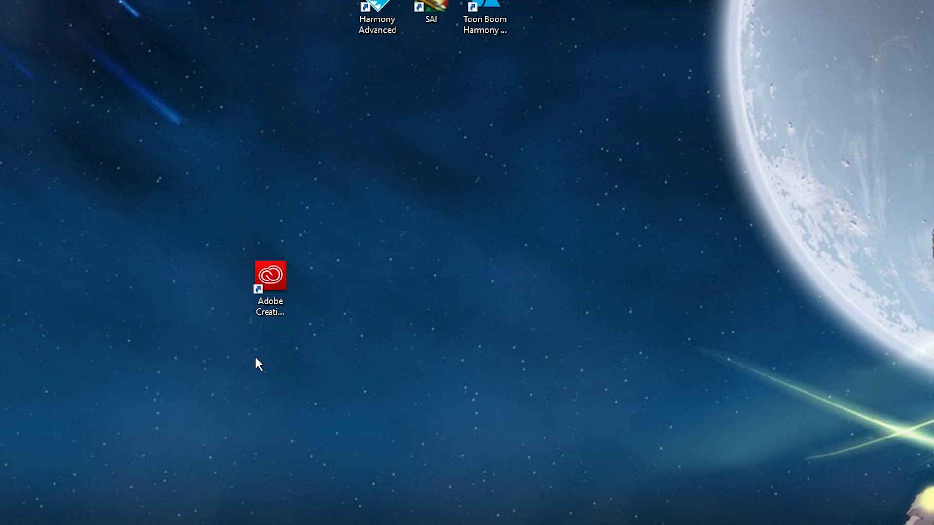
Launch Creative Cloud, browse the Apps list, and view then close Animate CC's Other Versions
{"action": "double_click", "coordinate": [285, 292]}
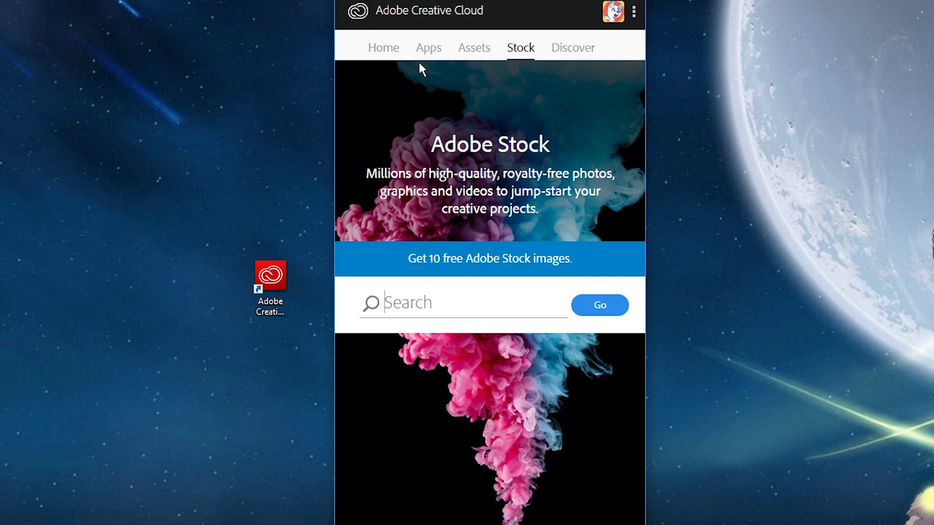
{"action": "left_click", "coordinate": [429, 47]}
{"action": "left_click_drag", "start_coordinate": [637, 137], "coordinate": [634, 348]}
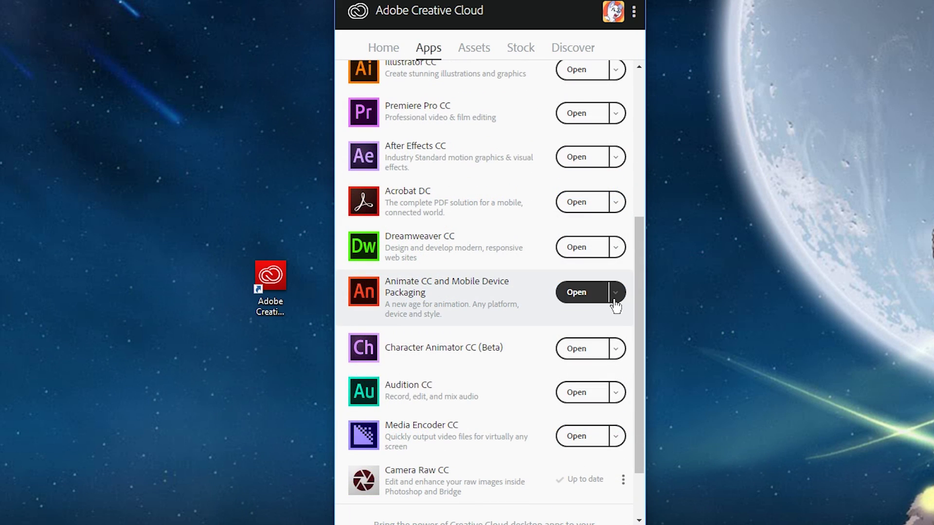
{"action": "left_click", "coordinate": [616, 294]}
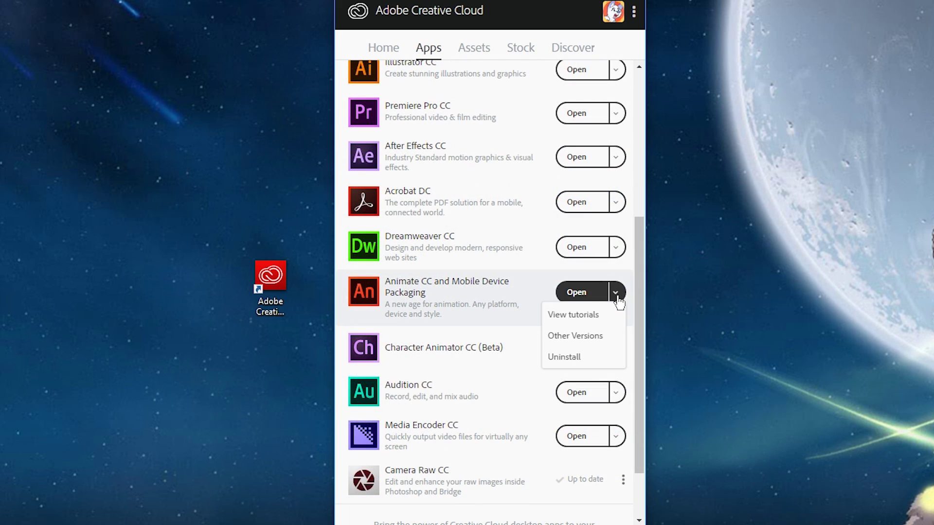
{"action": "left_click", "coordinate": [582, 336]}
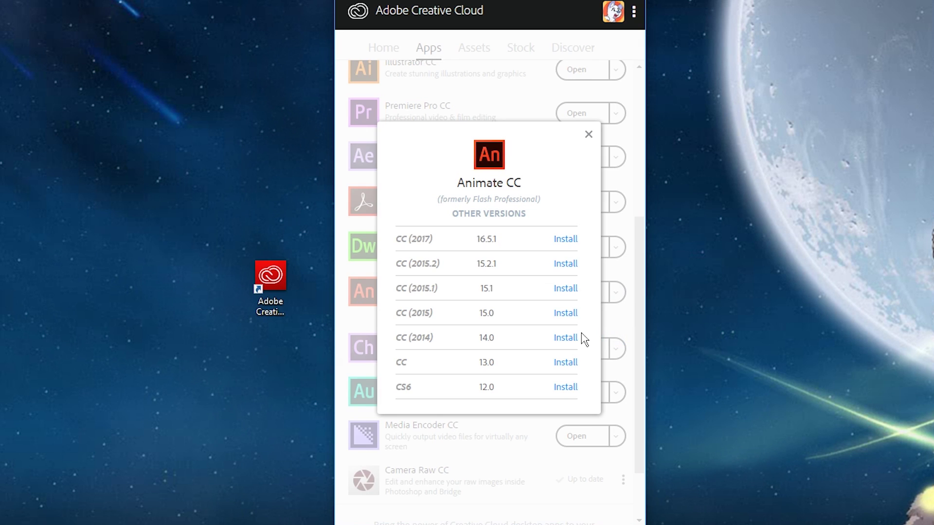
{"action": "left_click", "coordinate": [588, 134]}
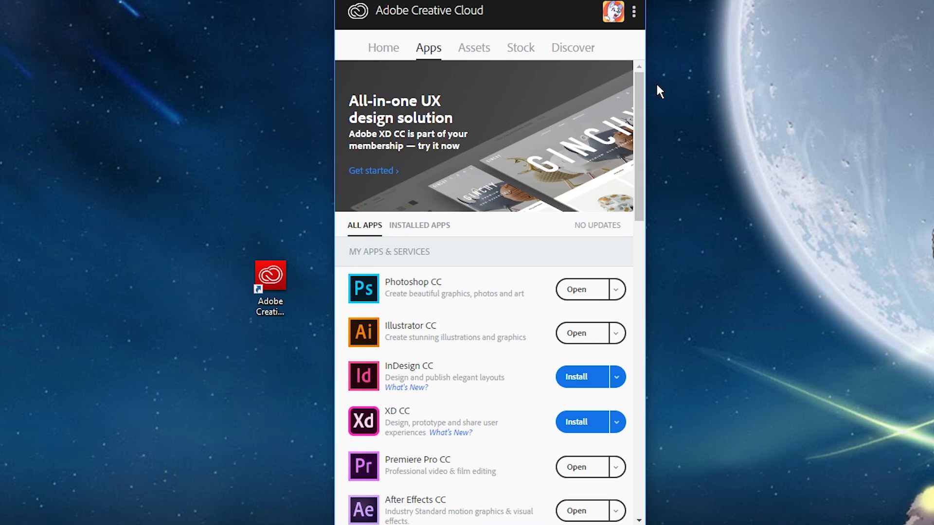
Check for app updates so every app shows Up to date, then list Installed Apps only
{"action": "left_click", "coordinate": [634, 11]}
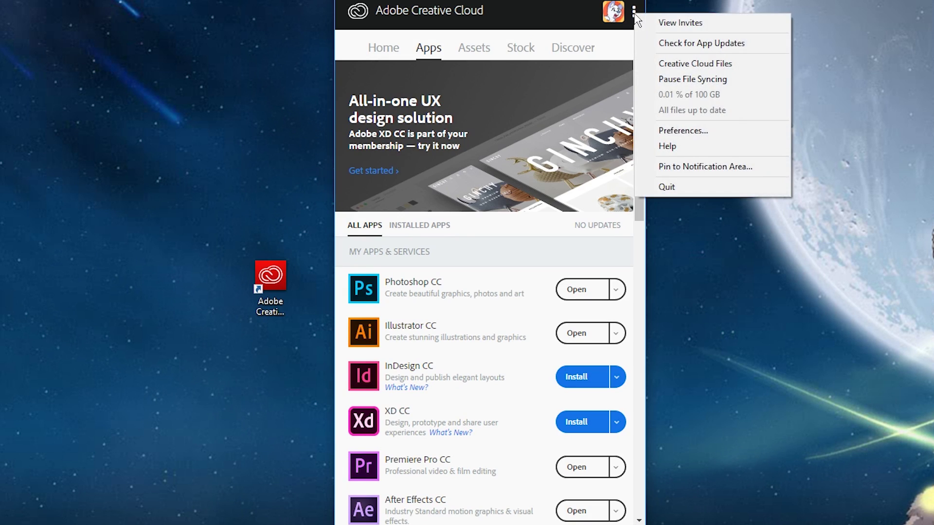
{"action": "left_click", "coordinate": [660, 42]}
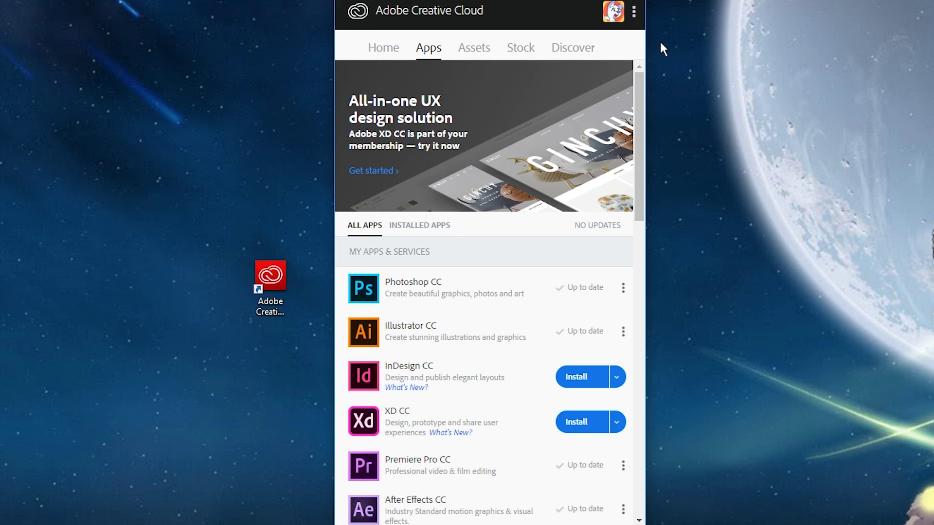
{"action": "left_click", "coordinate": [437, 225]}
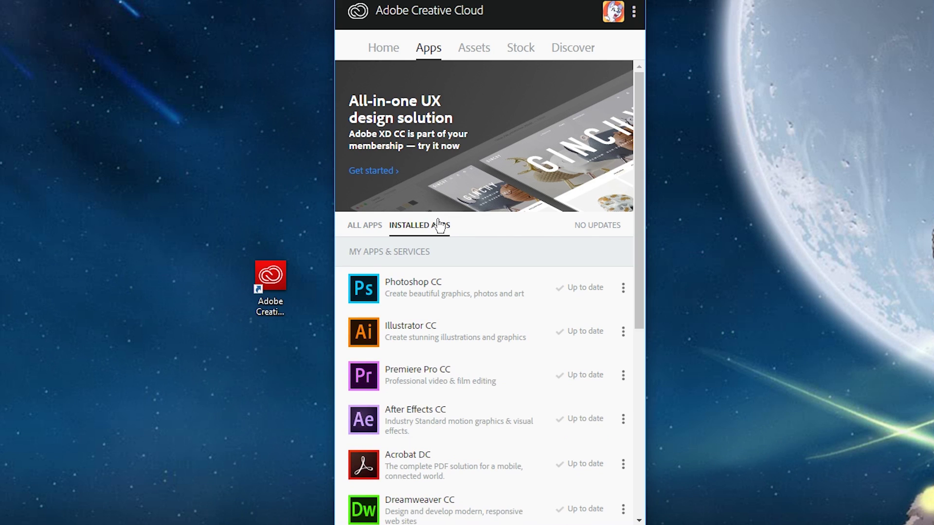